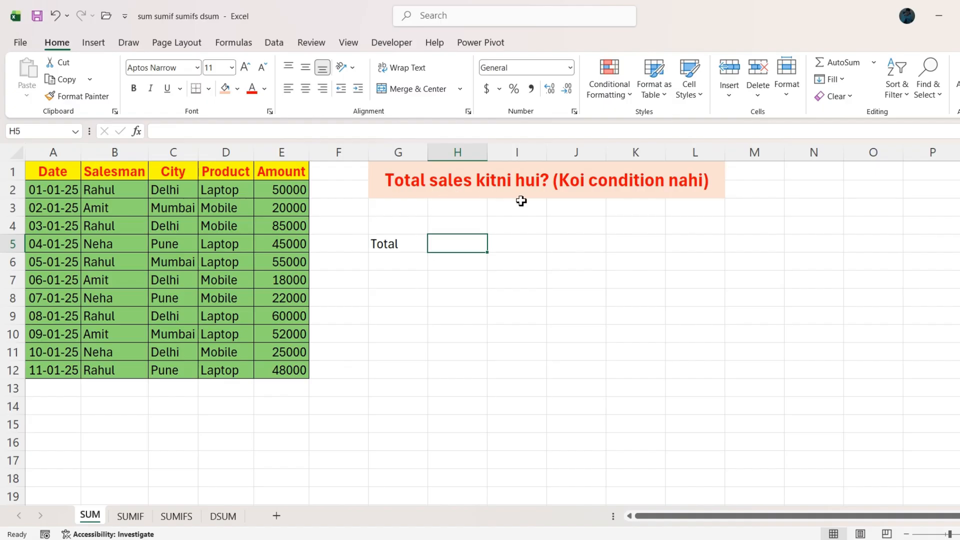
# Total the Amount column in cell H5 with a SUM formula over E2:E12
pyautogui.write('=sum')
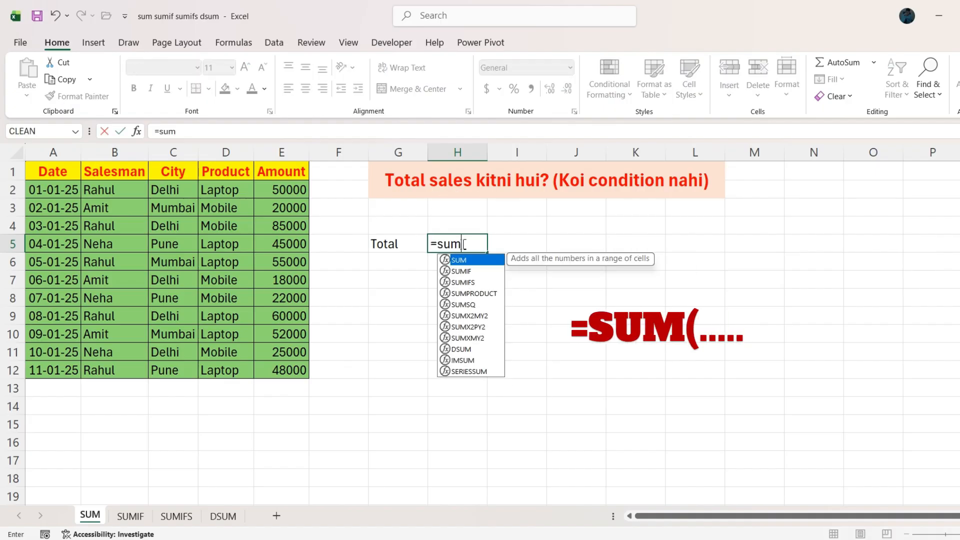
pyautogui.press('Tab')
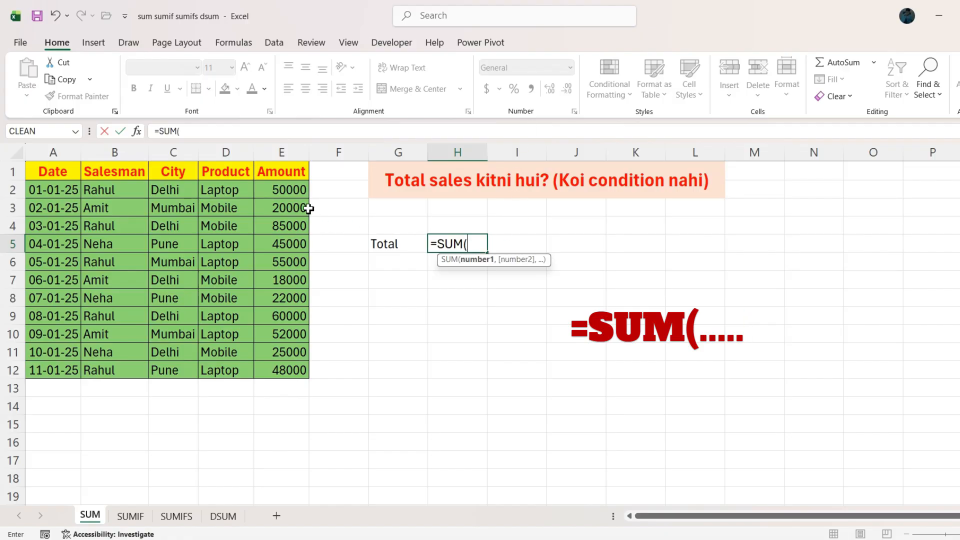
pyautogui.moveTo(286, 189); pyautogui.dragTo(295, 369)
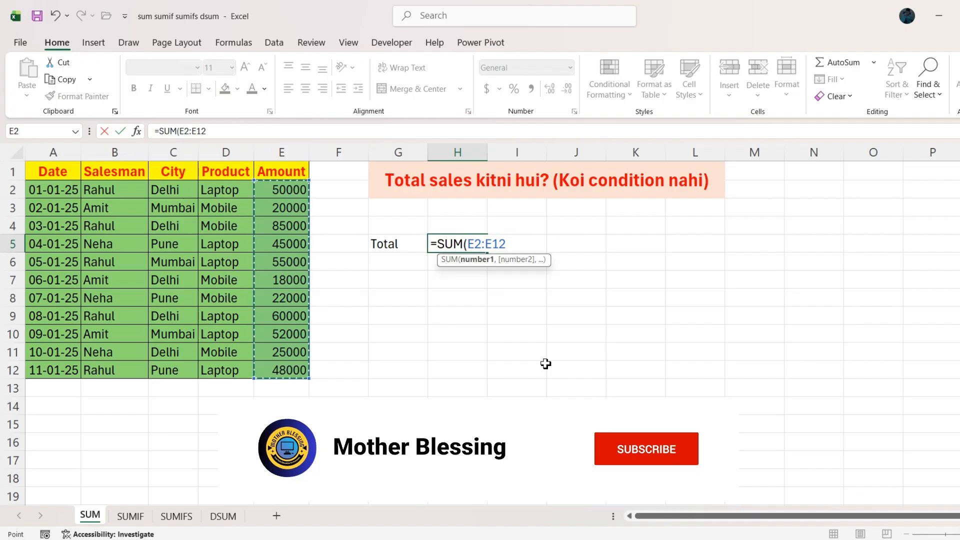
pyautogui.press('Return')
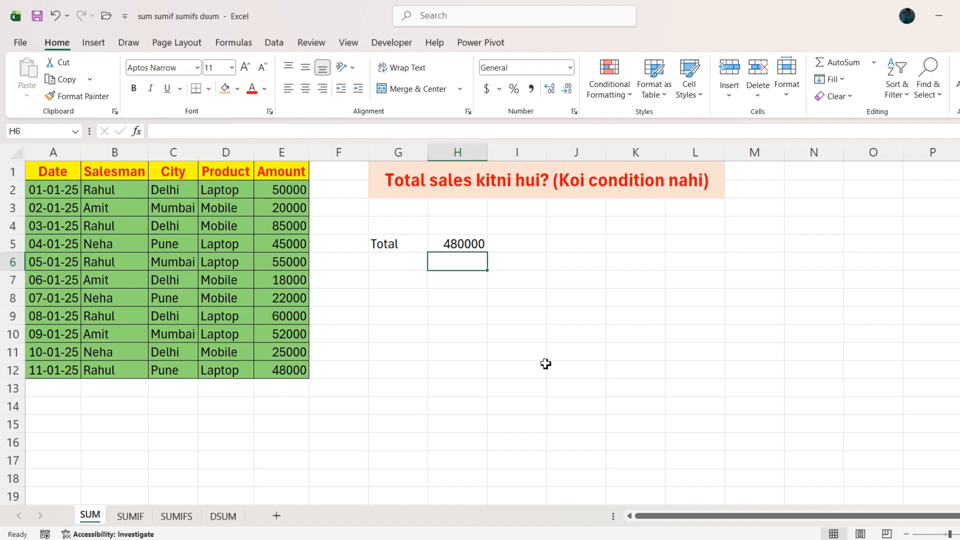
# On the SUMIF sheet, calculate the G5 salesman's total in H5 using SUMIF with range B2:B12, criteria G5 and sum range E2:E12
pyautogui.click(122, 521)
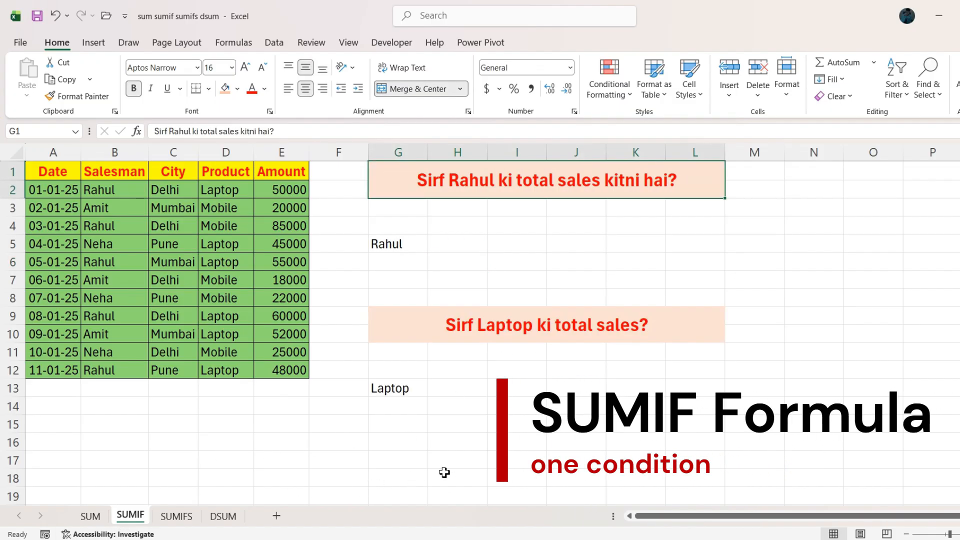
pyautogui.click(496, 455)
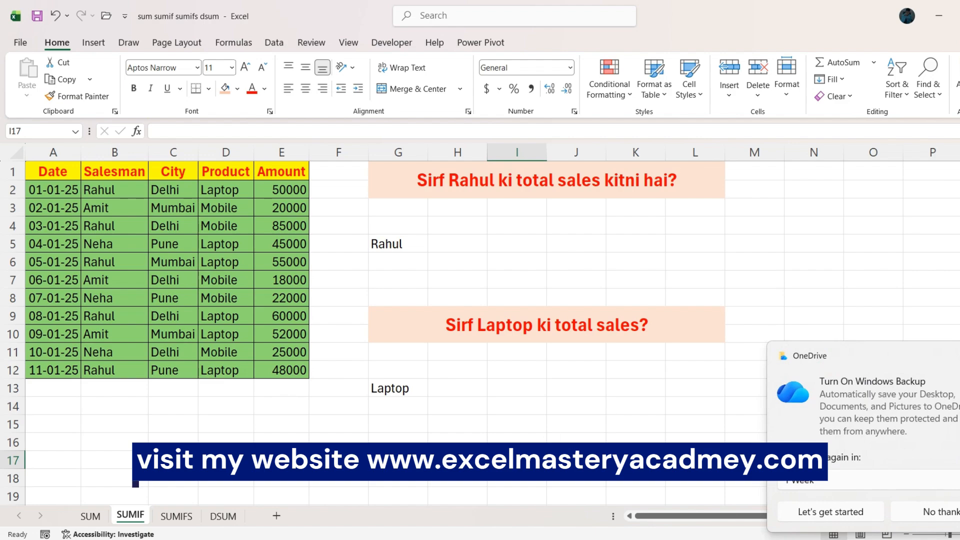
pyautogui.click(450, 247)
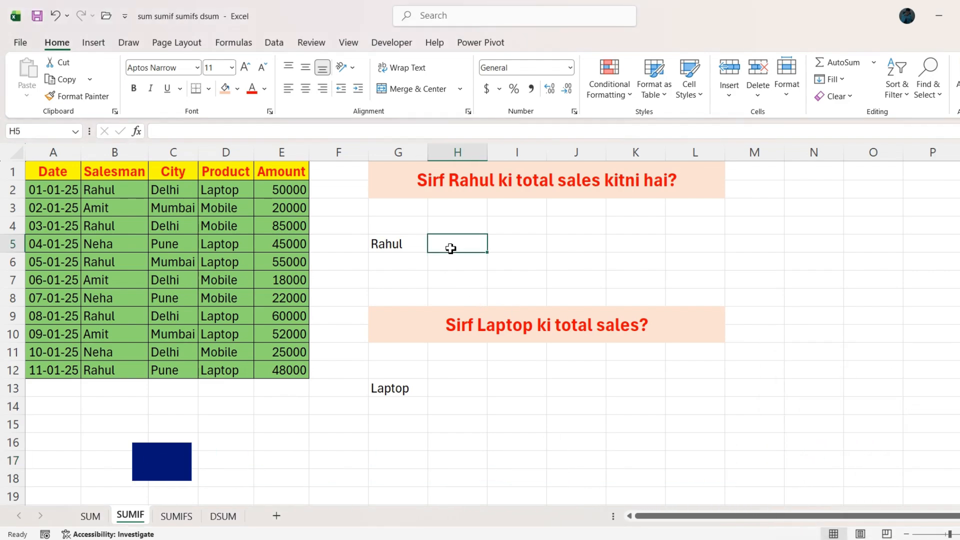
pyautogui.write('=sum')
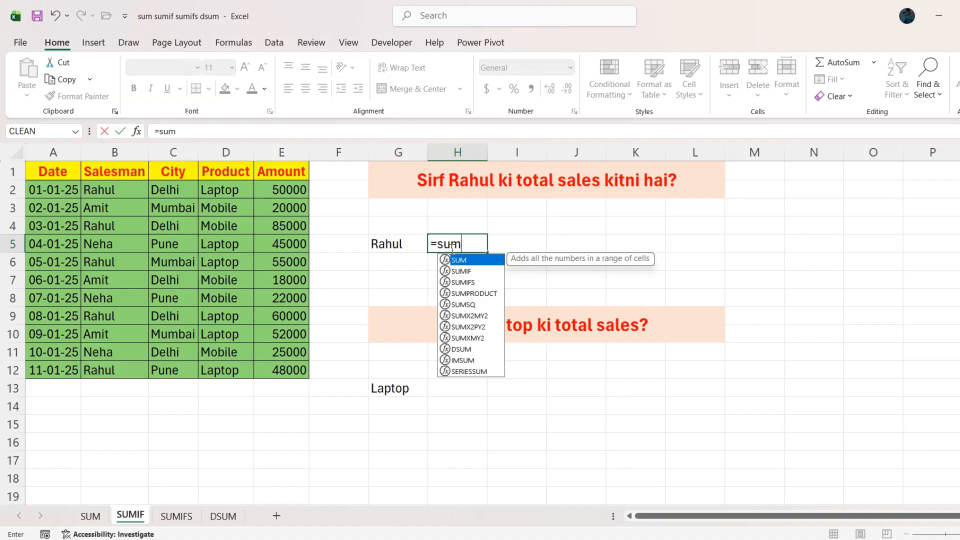
pyautogui.write('i')
pyautogui.press('Tab')
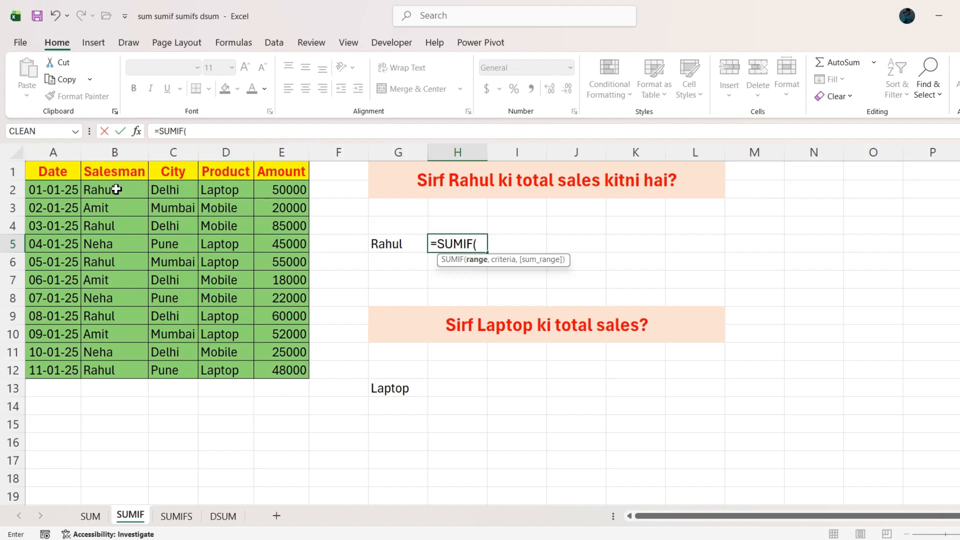
pyautogui.moveTo(115, 186); pyautogui.dragTo(125, 369)
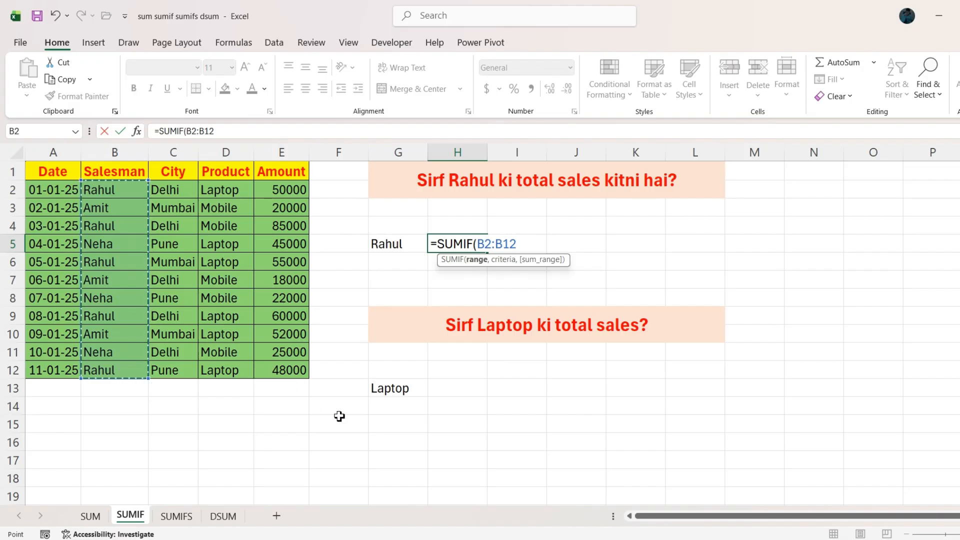
pyautogui.write(',')
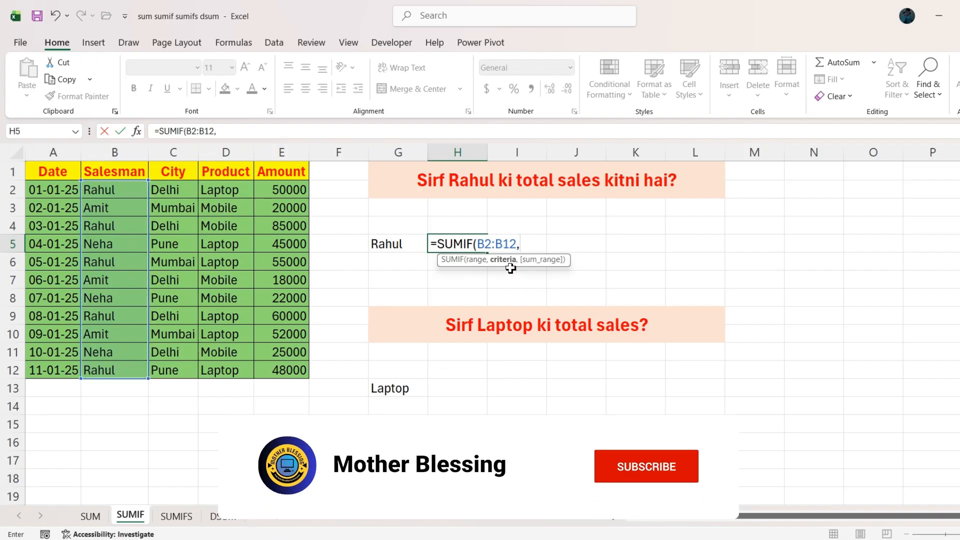
pyautogui.click(390, 242)
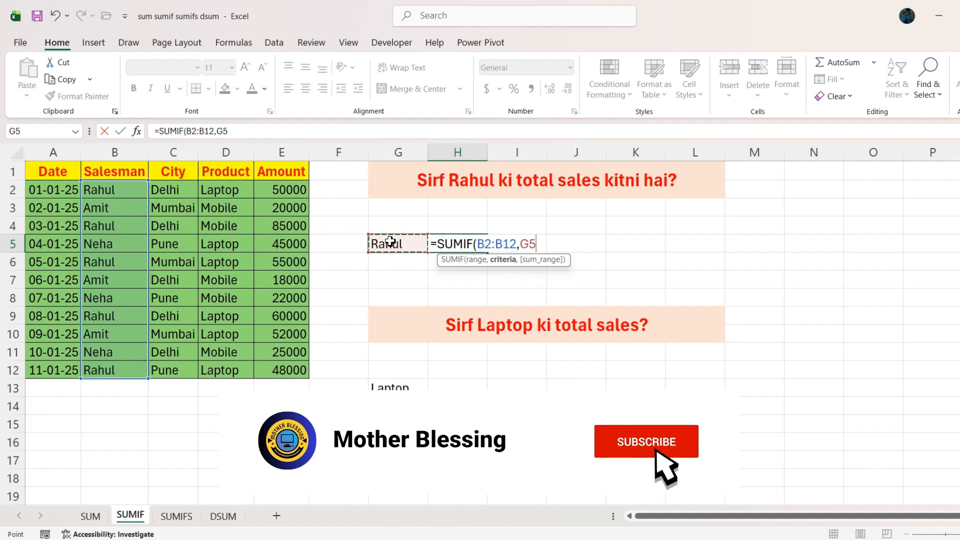
pyautogui.write(',')
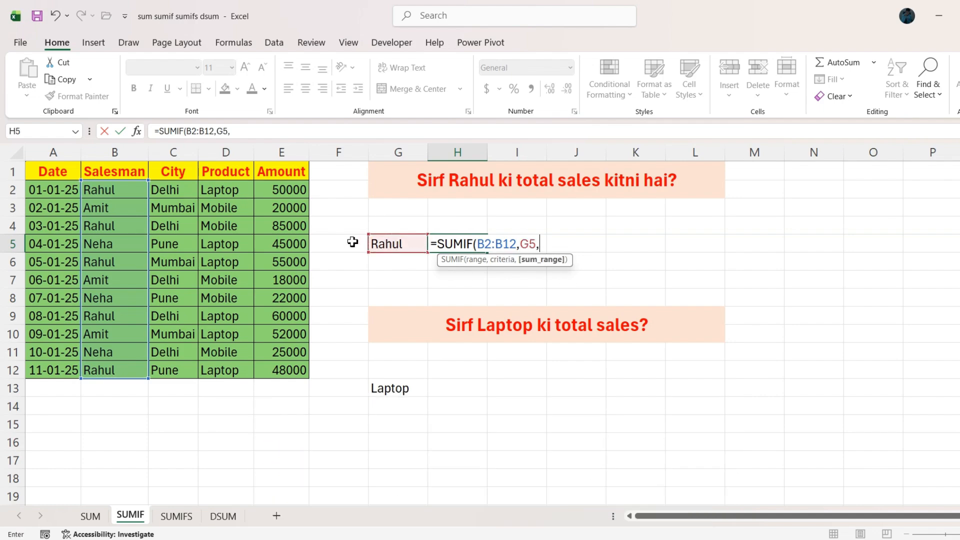
pyautogui.moveTo(298, 190); pyautogui.dragTo(300, 370)
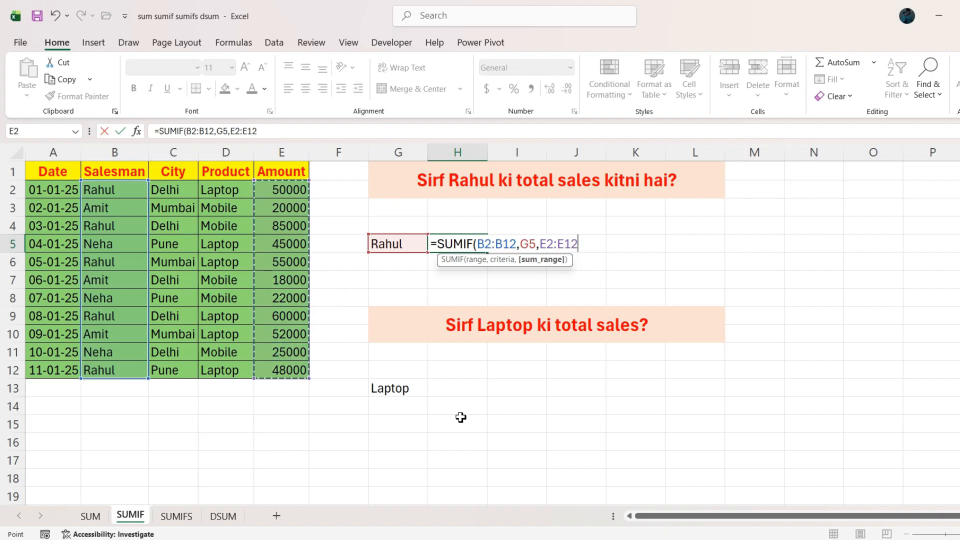
pyautogui.press('Return')
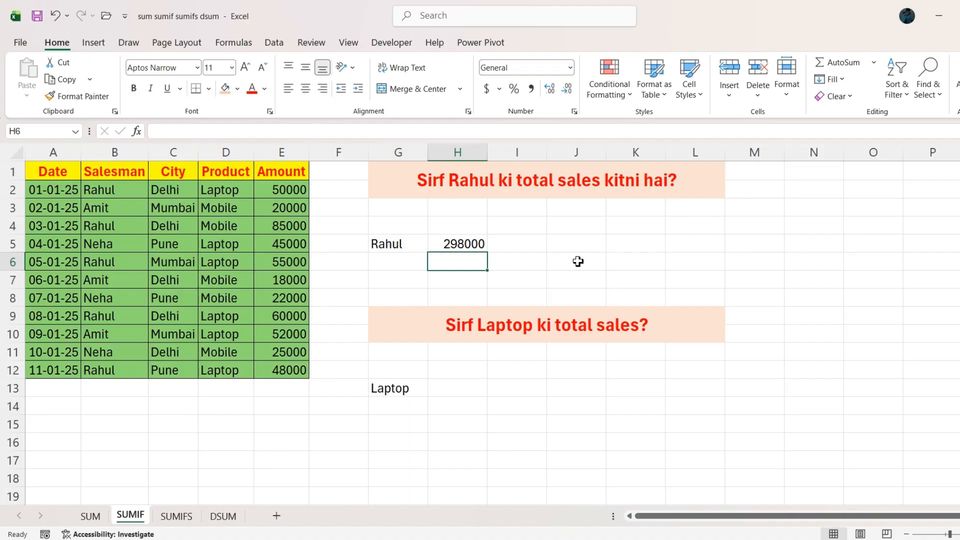
# Calculate total Laptop sales in H13 using SUMIF with range D2:D12, criteria G13 and sum range E2:E12
pyautogui.click(467, 393)
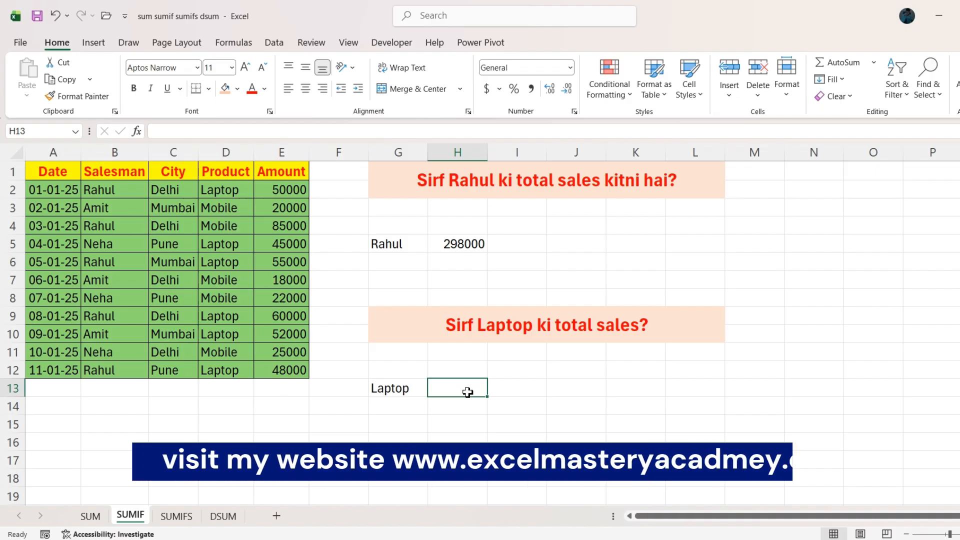
pyautogui.write('=')
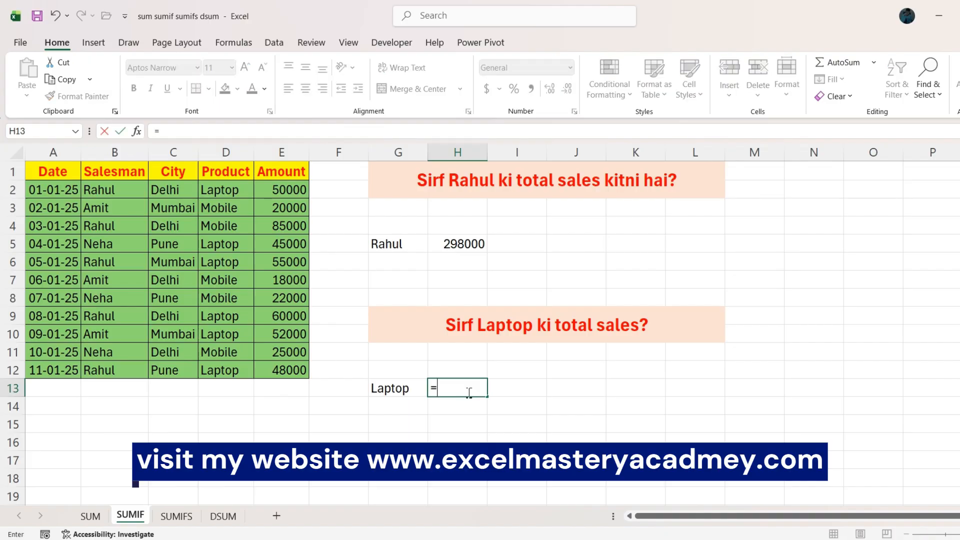
pyautogui.write('sumif')
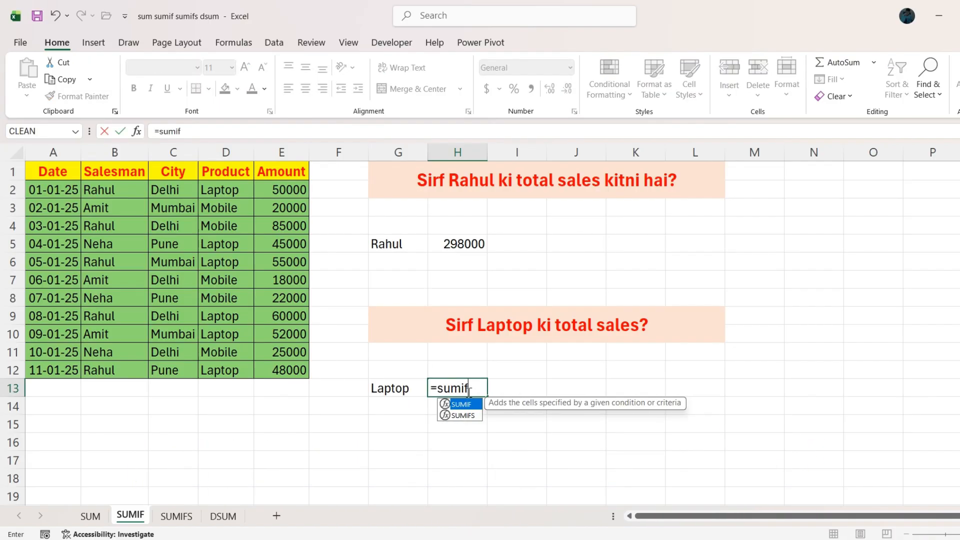
pyautogui.press('Tab')
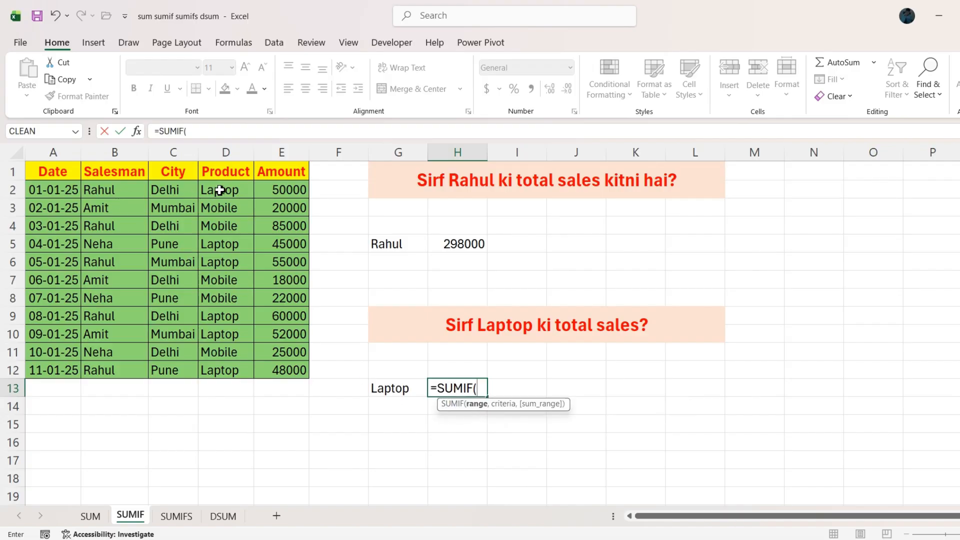
pyautogui.moveTo(221, 190); pyautogui.dragTo(230, 365)
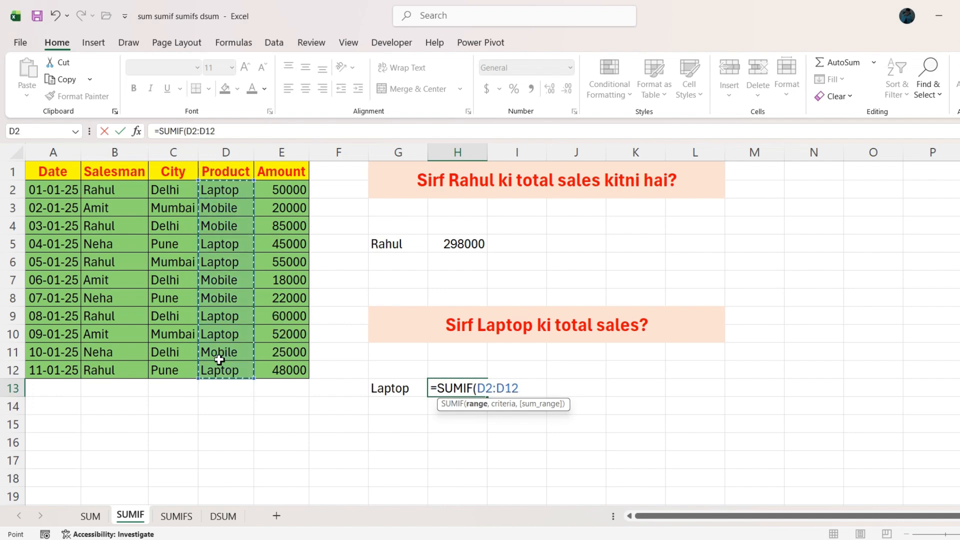
pyautogui.write(',')
pyautogui.click(381, 389)
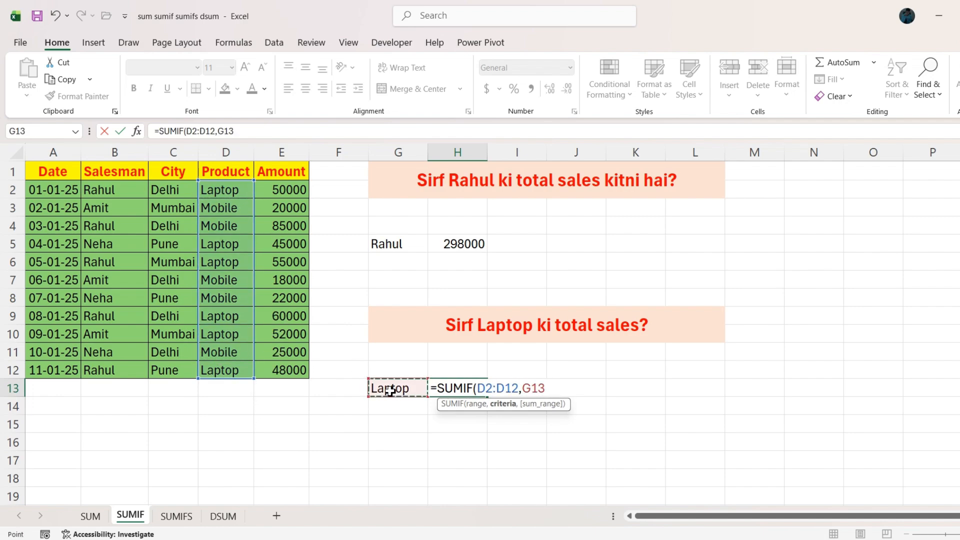
pyautogui.write(',')
pyautogui.moveTo(285, 188); pyautogui.dragTo(299, 371)
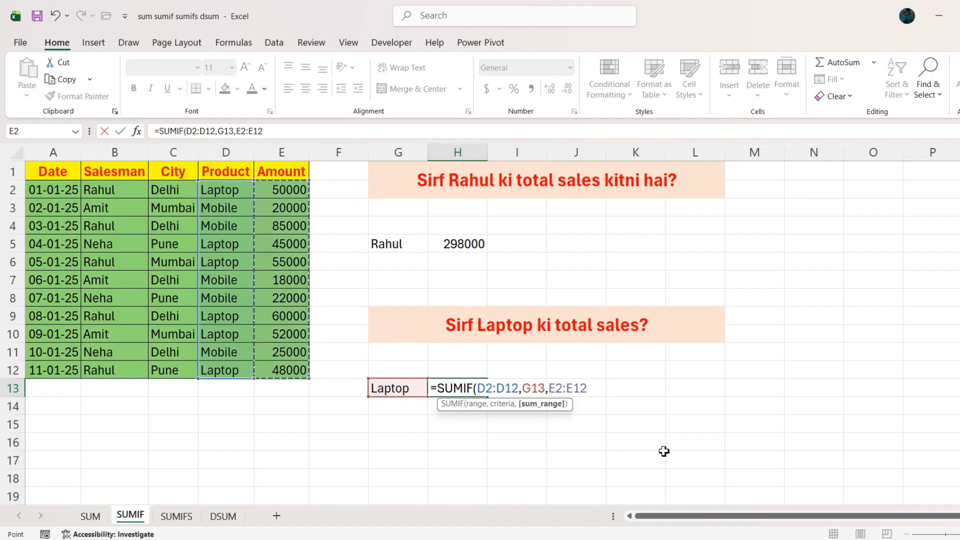
pyautogui.press('Return')
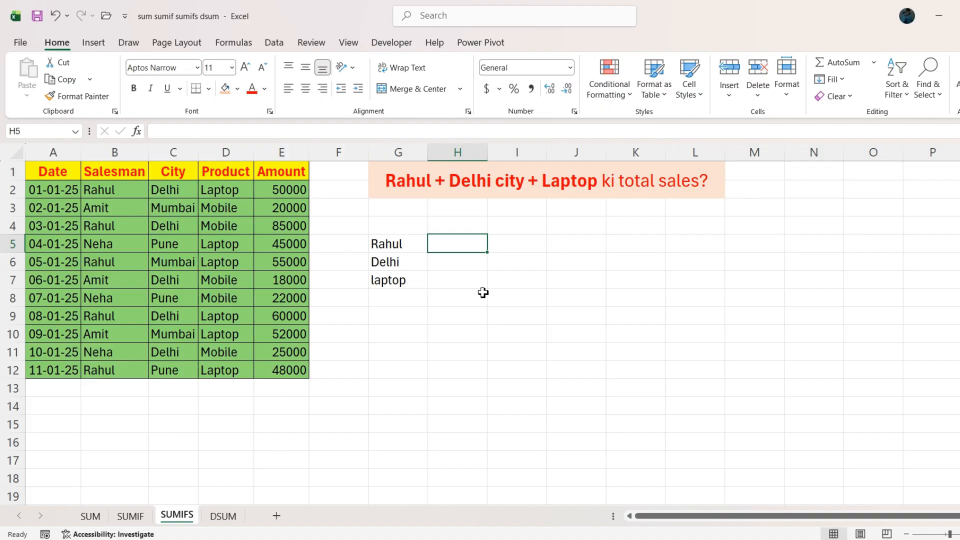
# Begin a SUMIFS formula in I6 with sum range E2:E12 and the salesman range B2:B12 matched to G5
pyautogui.click(518, 269)
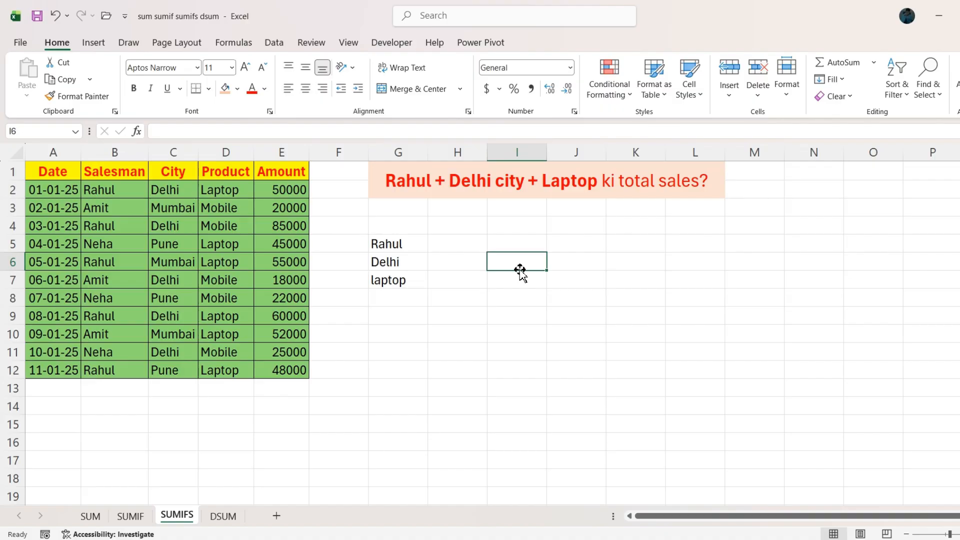
pyautogui.write('=sum')
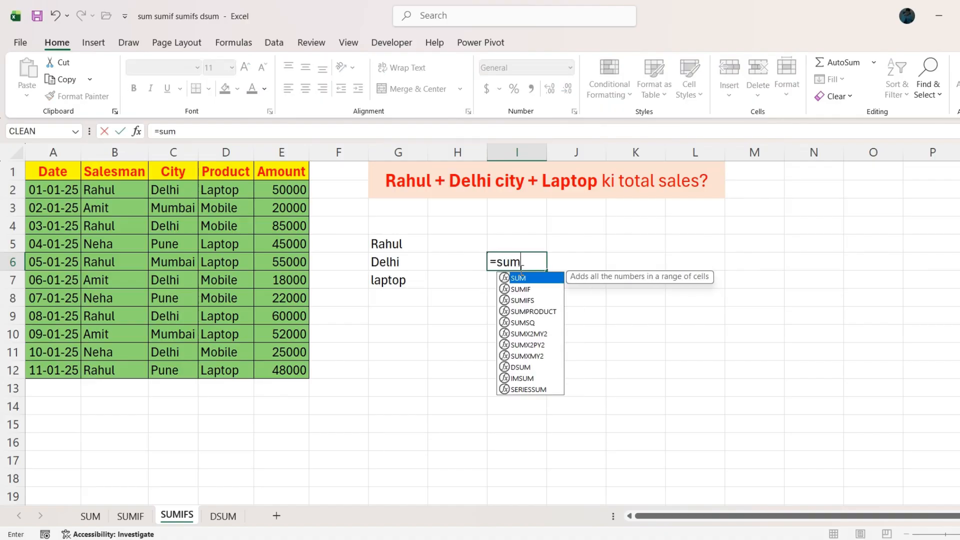
pyautogui.write('ifs')
pyautogui.press('Tab')
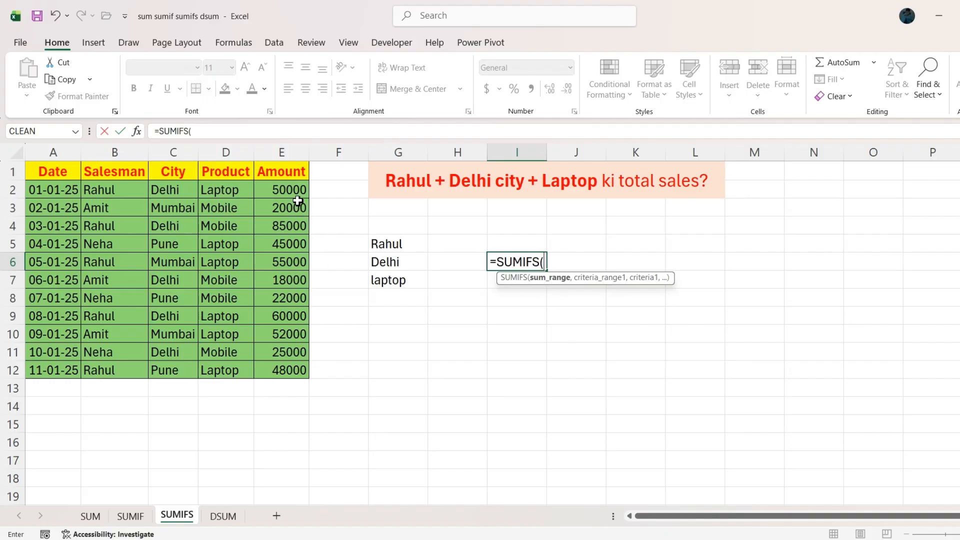
pyautogui.moveTo(296, 191); pyautogui.dragTo(298, 369)
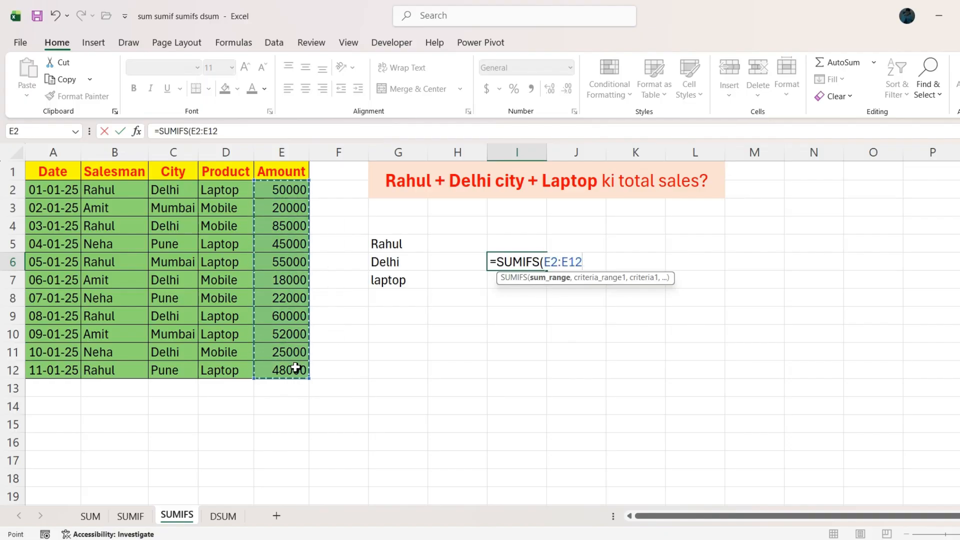
pyautogui.write(',')
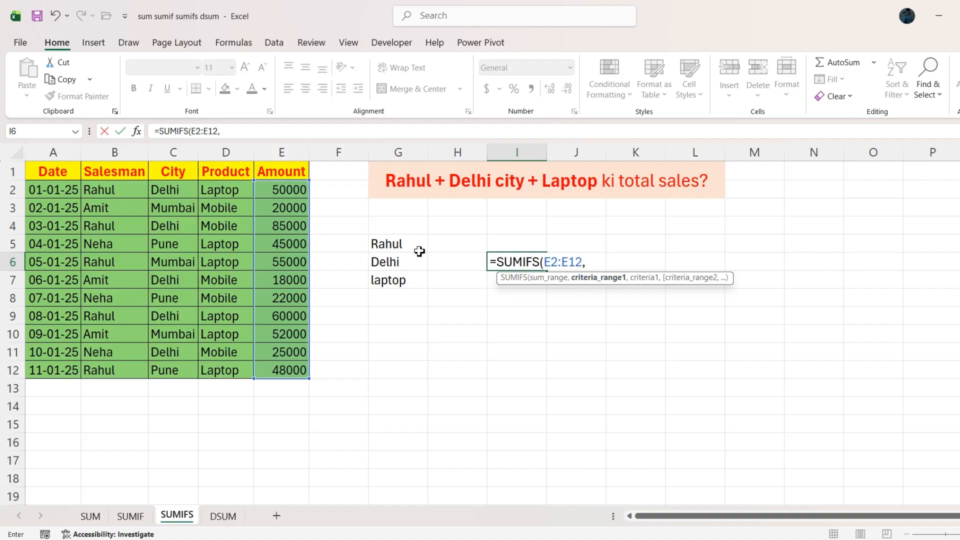
pyautogui.moveTo(95, 191); pyautogui.dragTo(106, 367)
pyautogui.write(',')
pyautogui.click(402, 247)
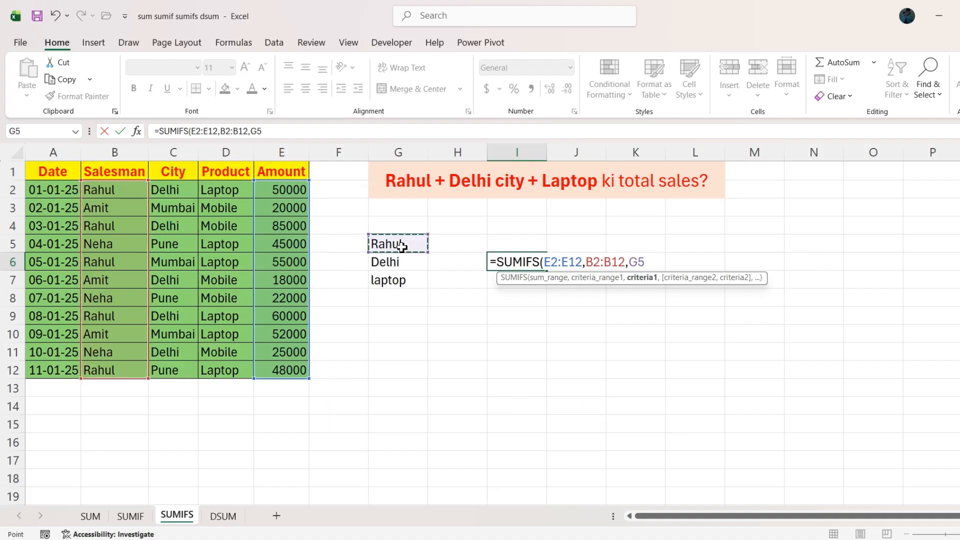
pyautogui.write(',')
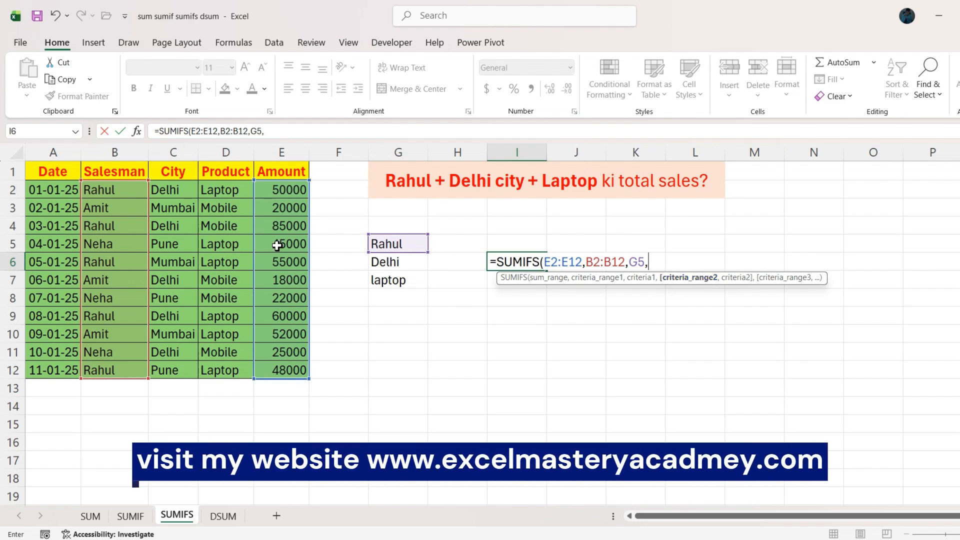
# Complete the SUMIFS formula with city range C2:C12 matched to G6 and product range D2:D12 matched to G7
pyautogui.moveTo(185, 189); pyautogui.dragTo(189, 363)
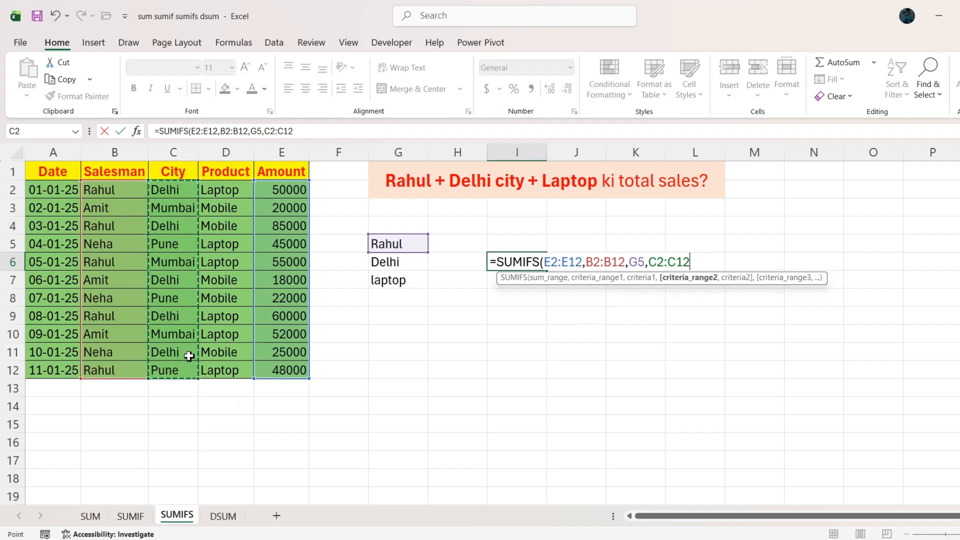
pyautogui.write(',')
pyautogui.click(387, 262)
pyautogui.write(',')
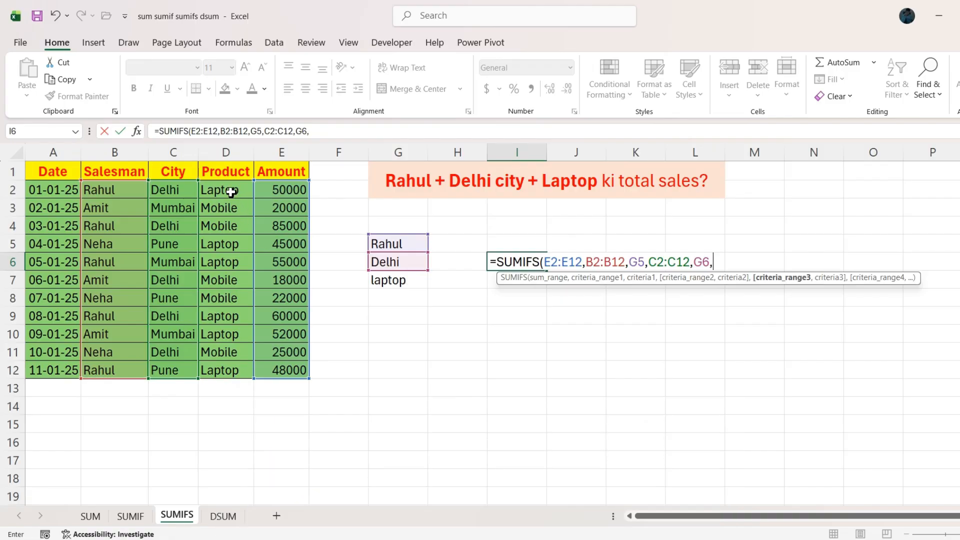
pyautogui.moveTo(232, 196); pyautogui.dragTo(234, 364)
pyautogui.write(',')
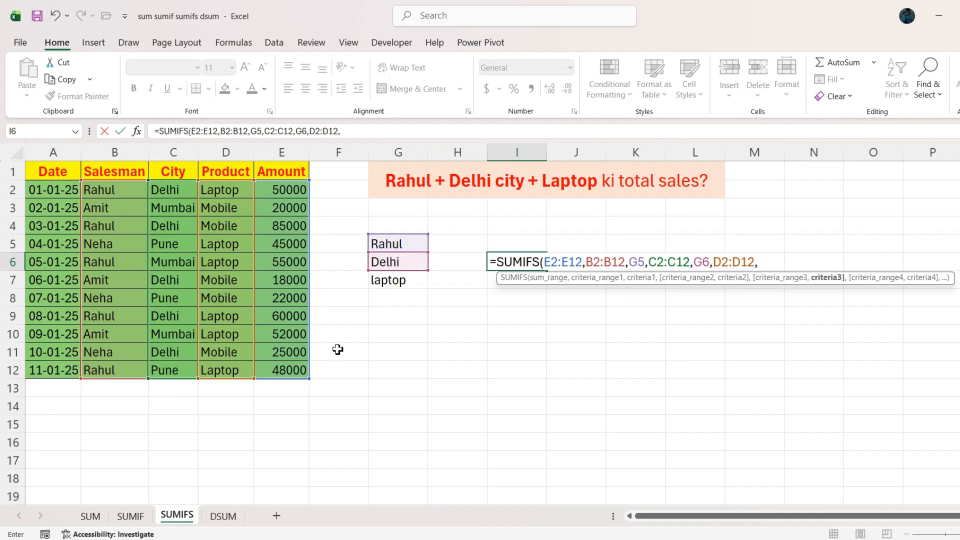
pyautogui.click(390, 282)
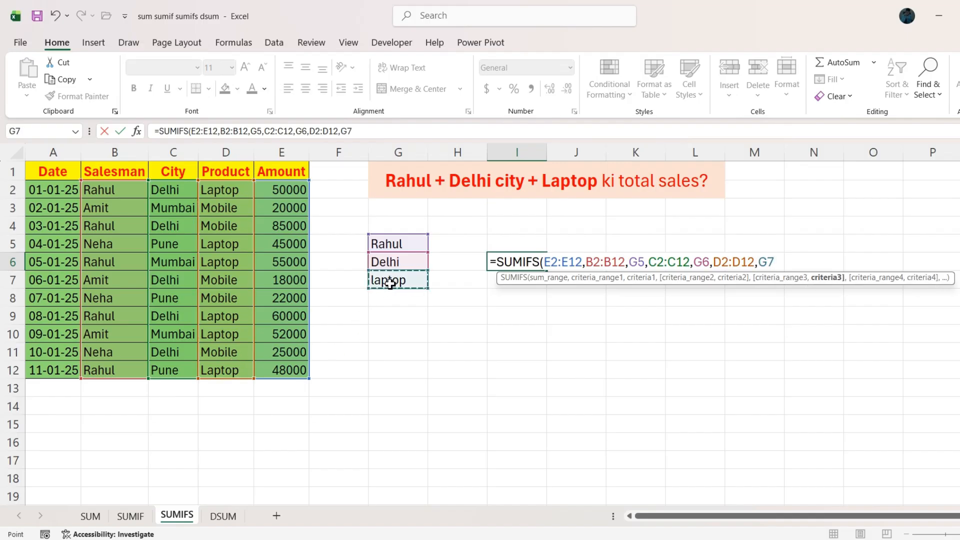
pyautogui.press('Return')
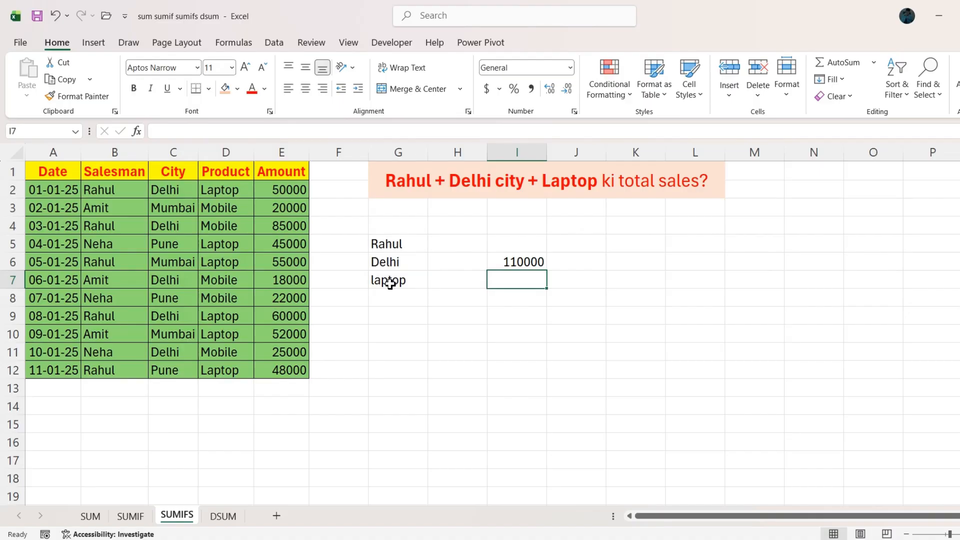
# On the DSUM sheet, begin a DSUM formula in H3 with the whole sales table A1:E12 as the database
pyautogui.click(418, 390)
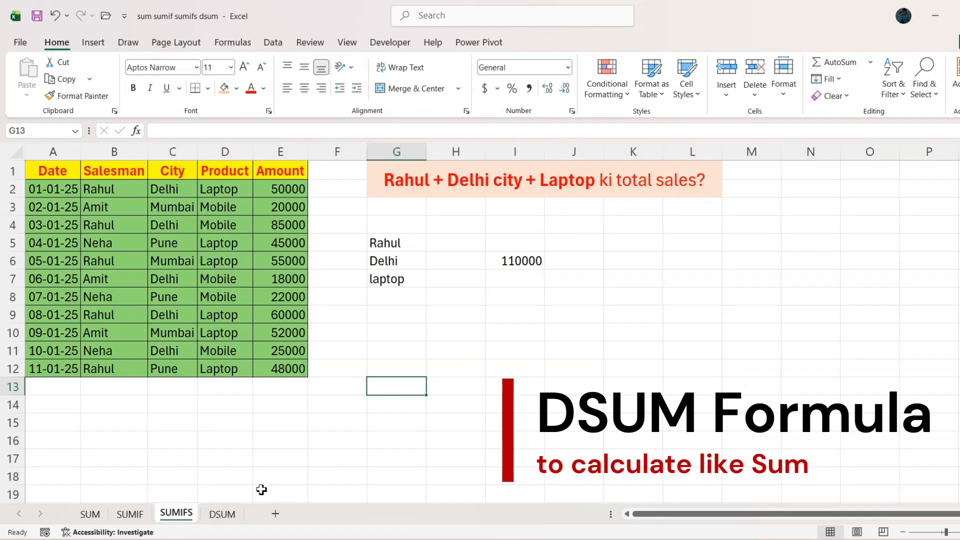
pyautogui.click(222, 514)
pyautogui.click(474, 376)
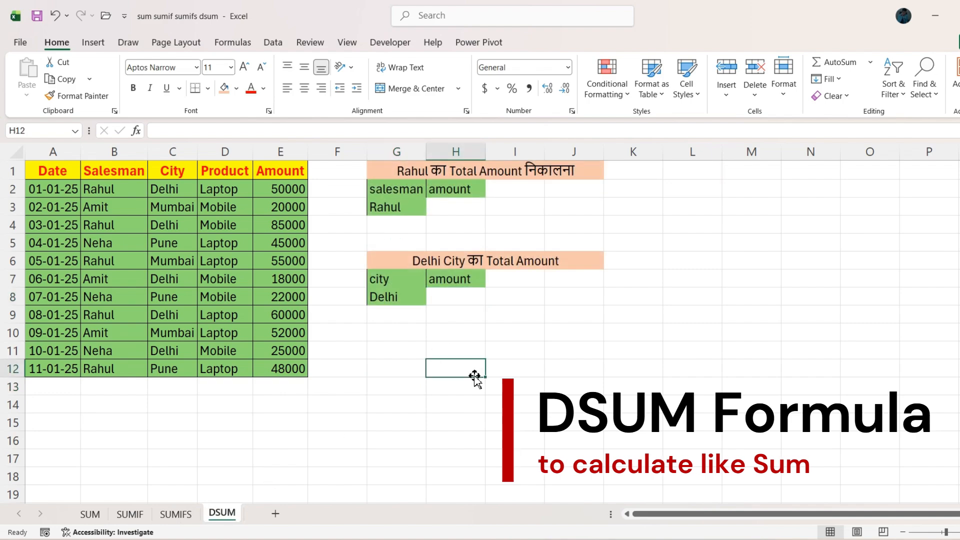
pyautogui.click(462, 208)
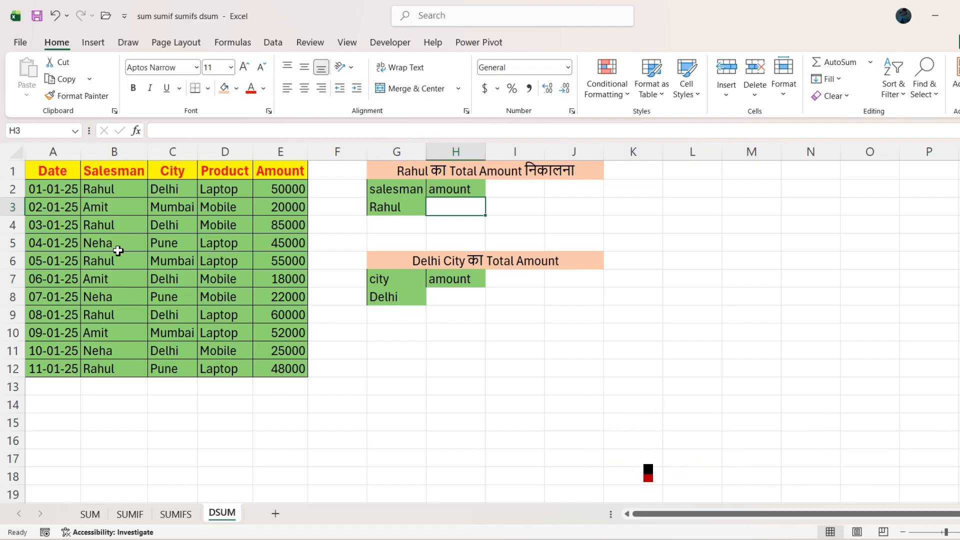
pyautogui.write('=')
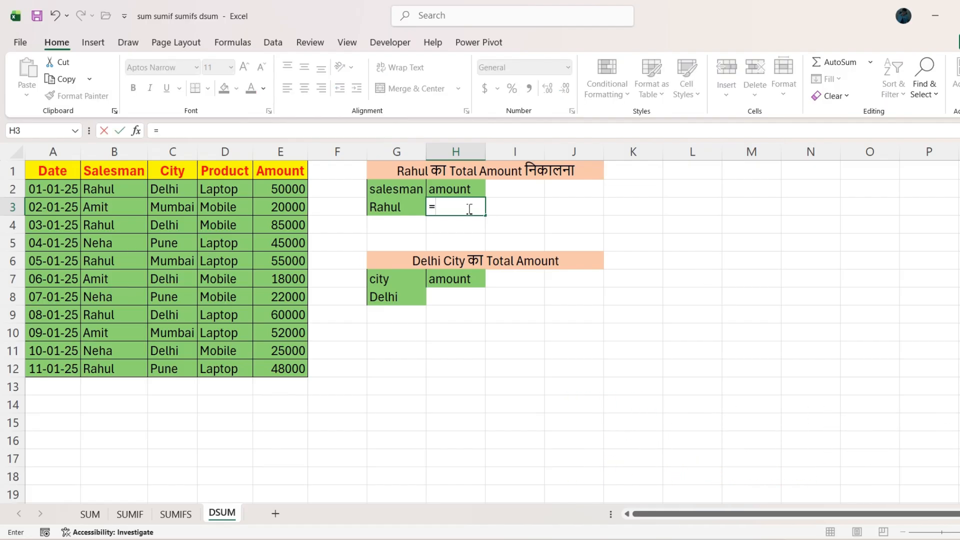
pyautogui.write('dsum')
pyautogui.press('Tab')
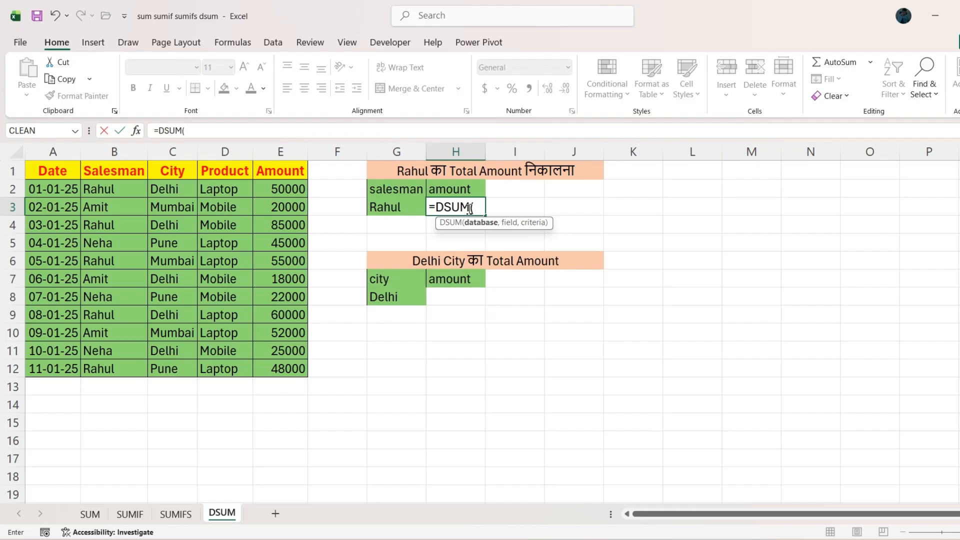
pyautogui.moveTo(46, 170); pyautogui.dragTo(280, 367)
pyautogui.write(',')
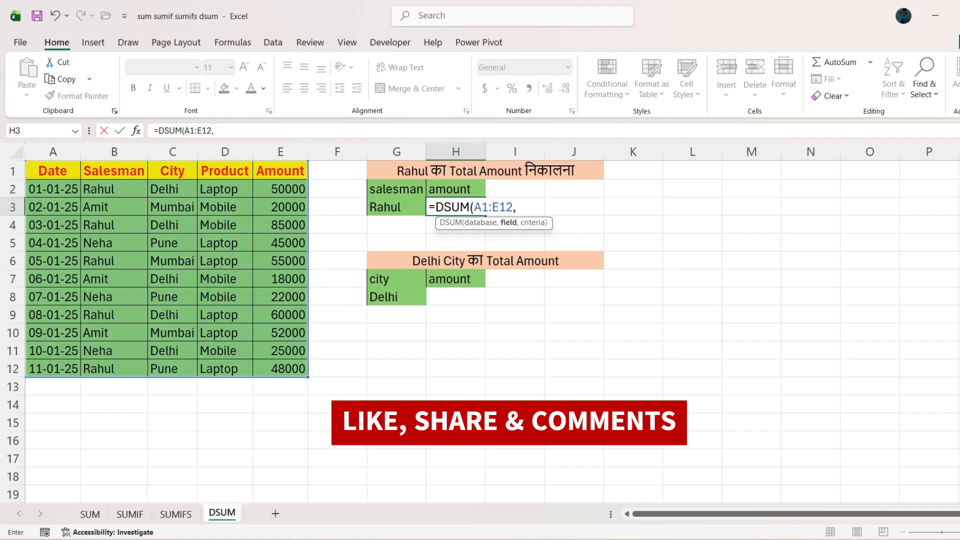
# Complete the salesman's DSUM formula with the amount header H2 as field and G2:G3 as criteria
pyautogui.click(467, 188)
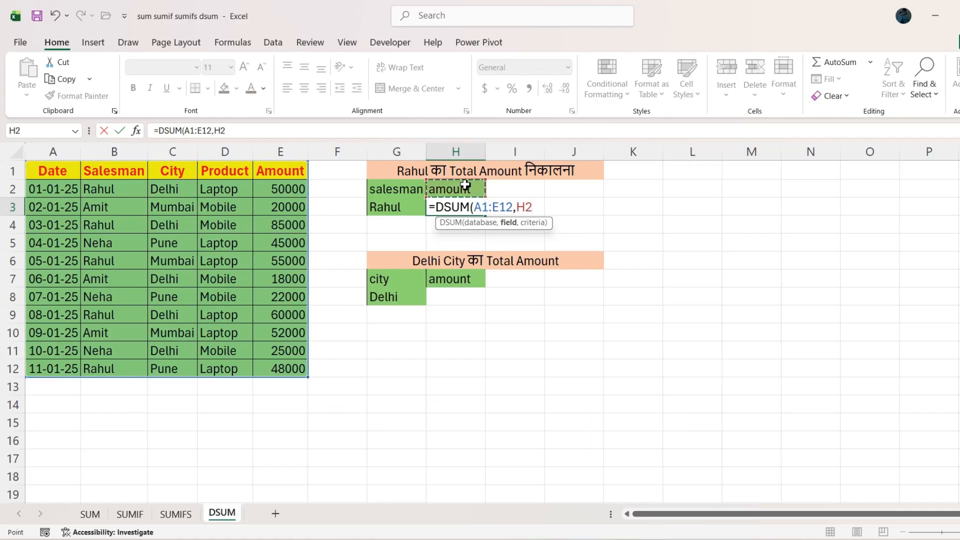
pyautogui.write(',')
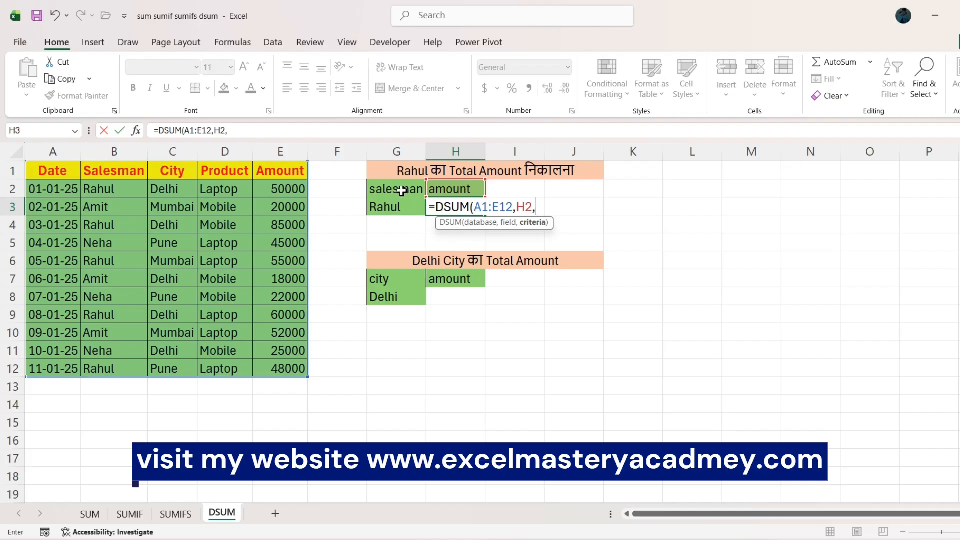
pyautogui.moveTo(403, 191); pyautogui.dragTo(402, 205)
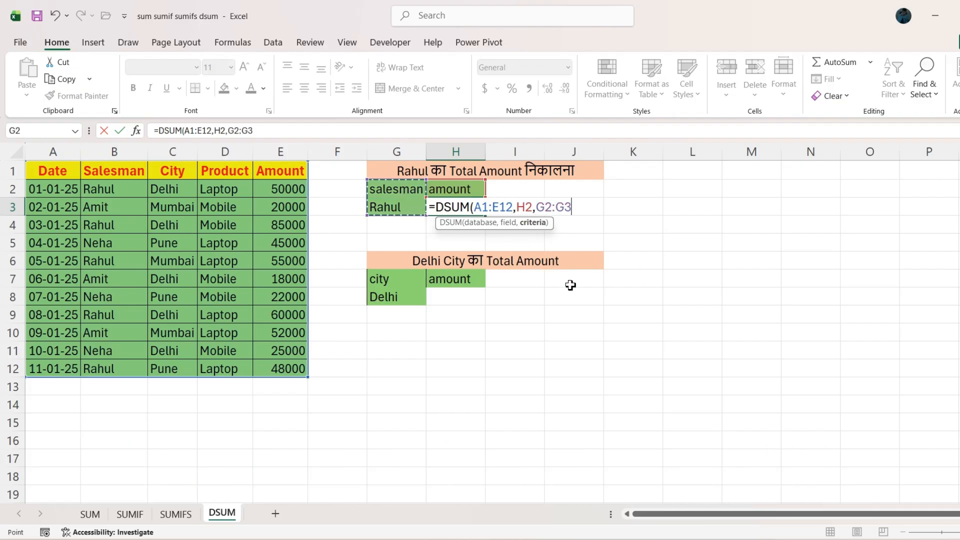
pyautogui.press('Return')
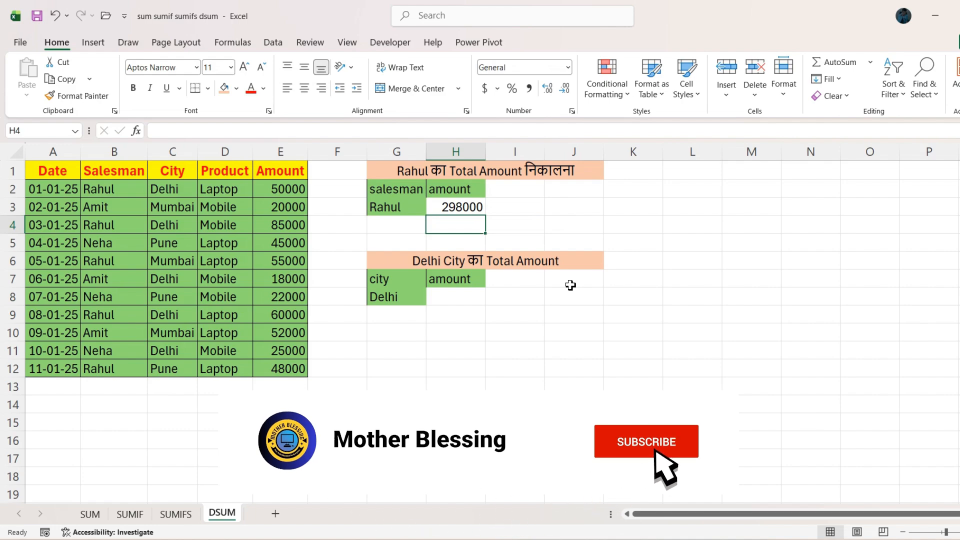
# Calculate the Delhi total in H8 using DSUM with database A1:E12, field H7 and criteria G7:G8
pyautogui.click(464, 300)
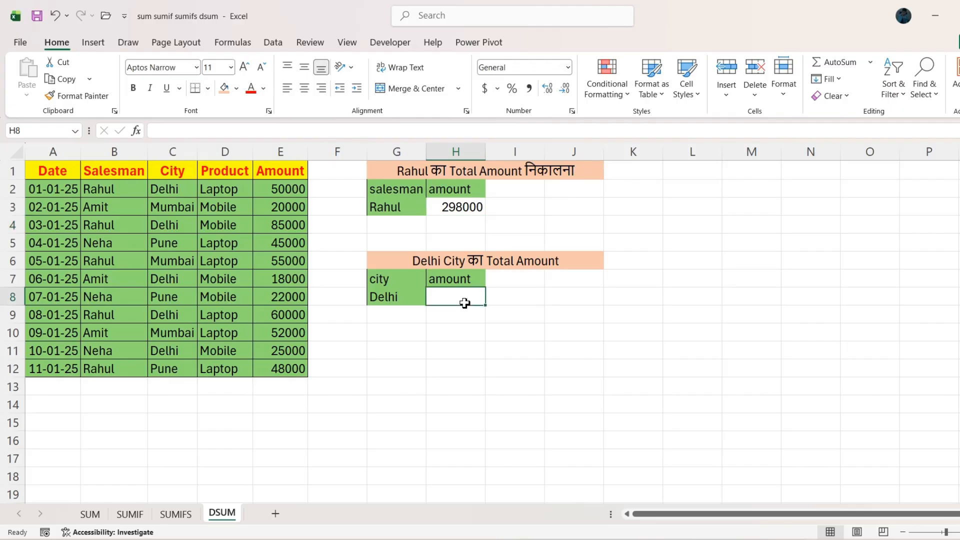
pyautogui.write('=')
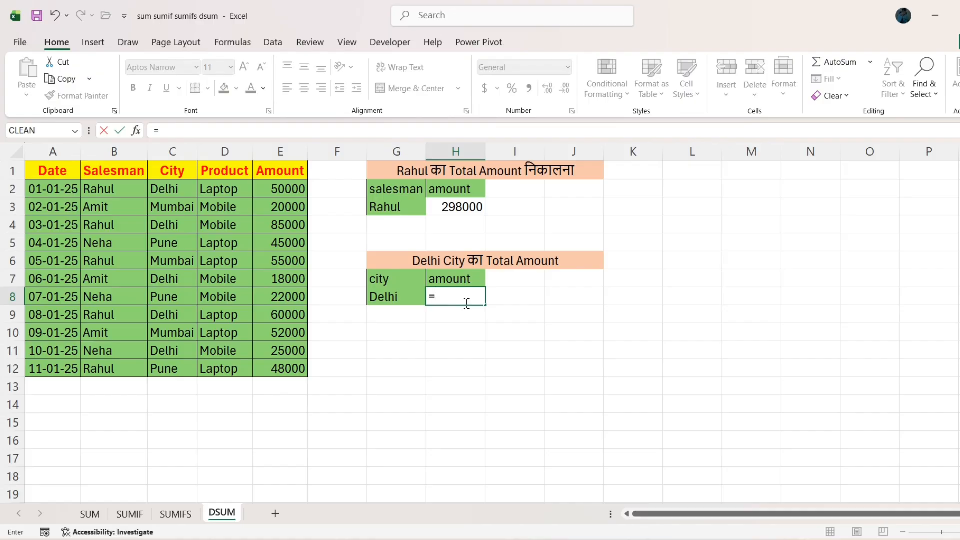
pyautogui.write('ds')
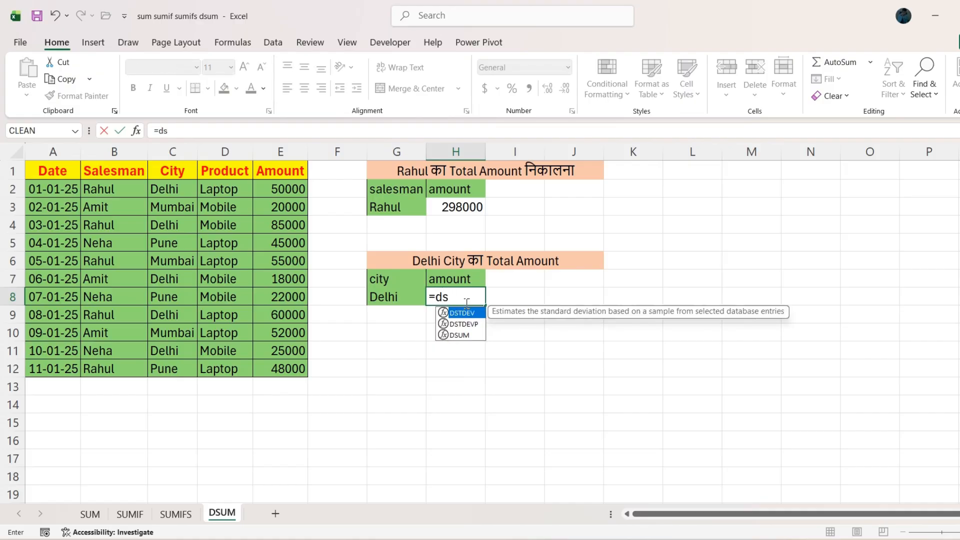
pyautogui.write('u')
pyautogui.press('Tab')
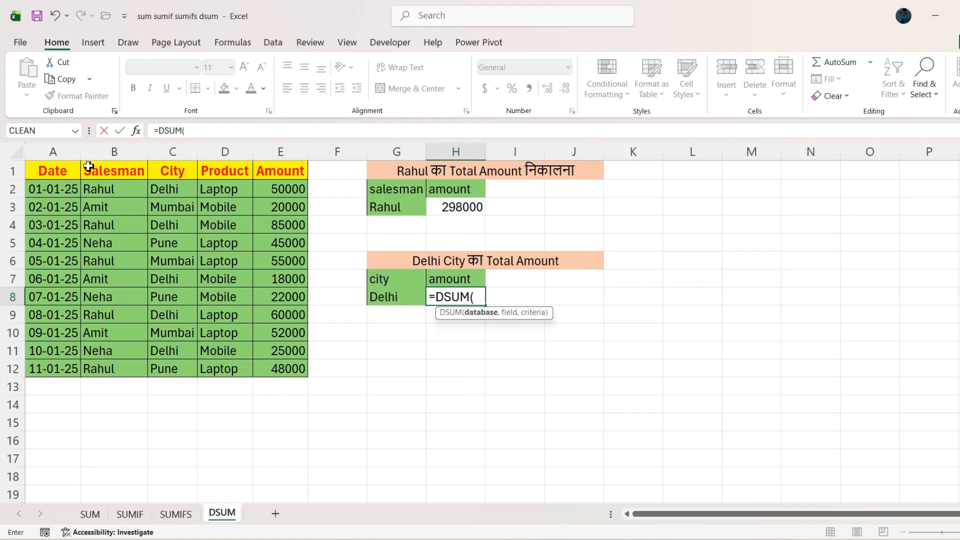
pyautogui.moveTo(70, 172); pyautogui.dragTo(283, 366)
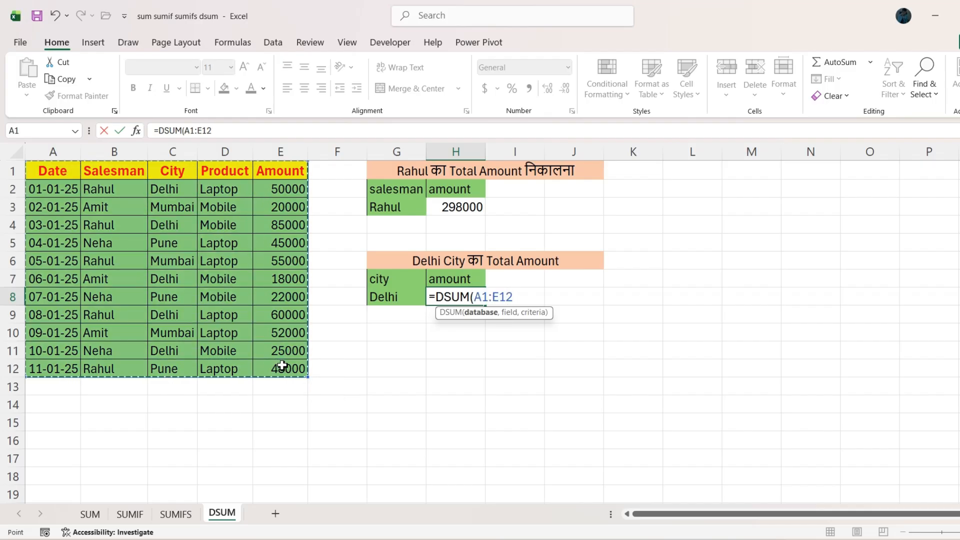
pyautogui.write(',')
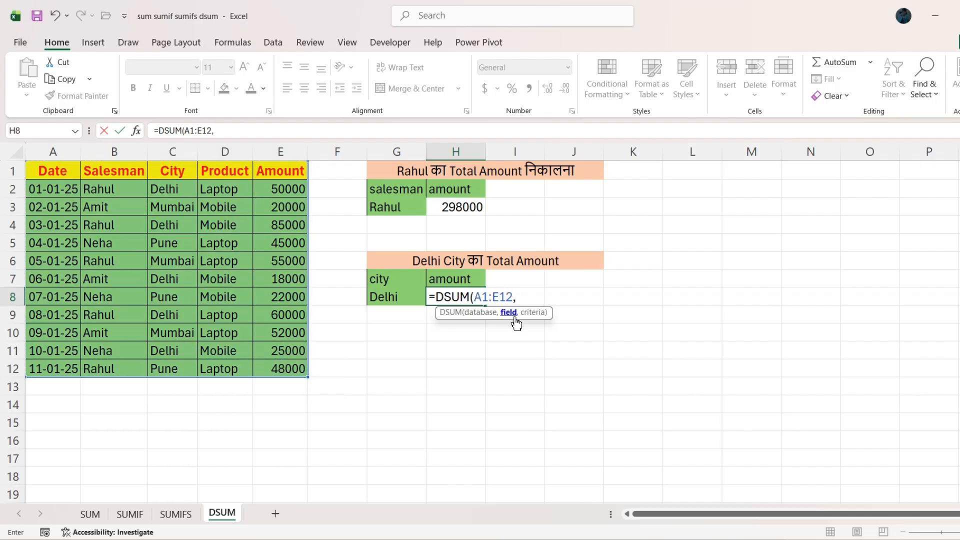
pyautogui.click(461, 280)
pyautogui.write(',')
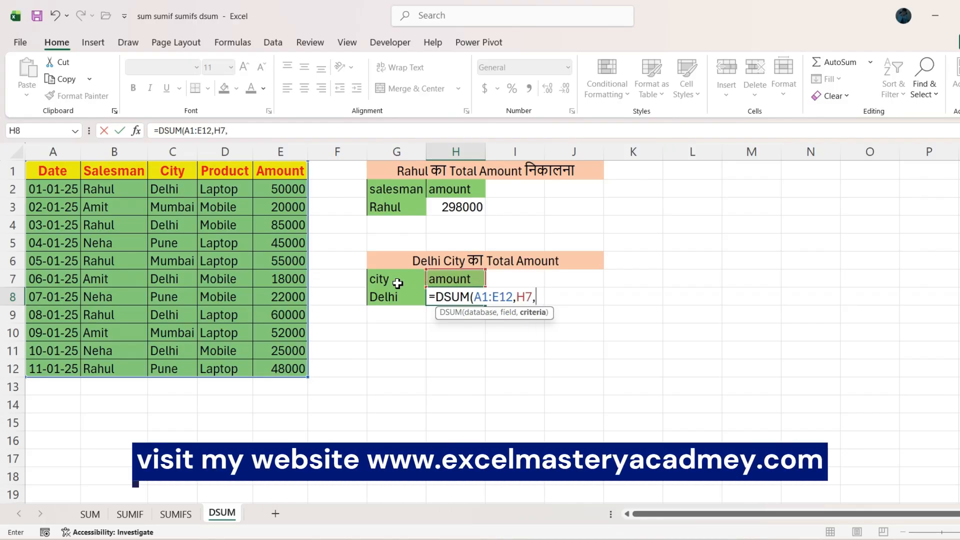
pyautogui.moveTo(398, 283); pyautogui.dragTo(398, 298)
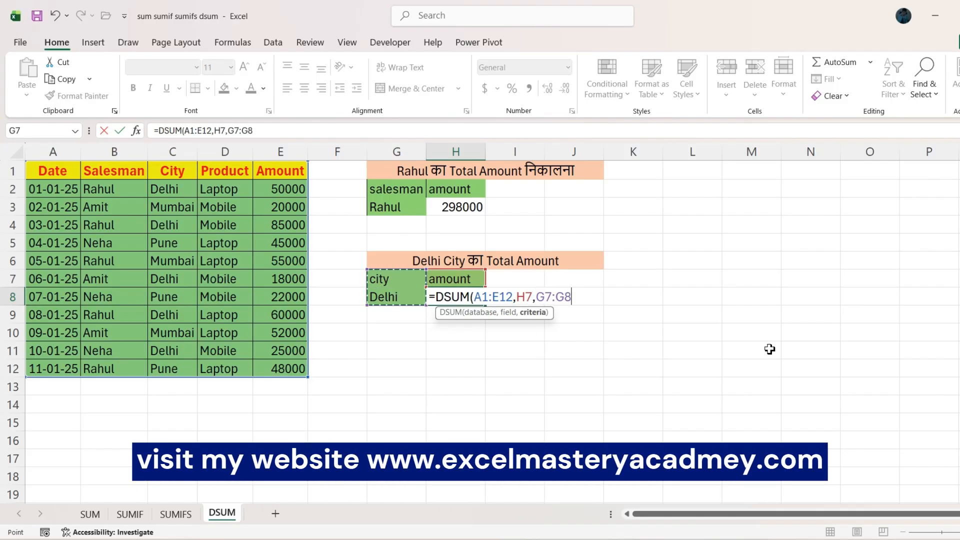
pyautogui.press('Return')
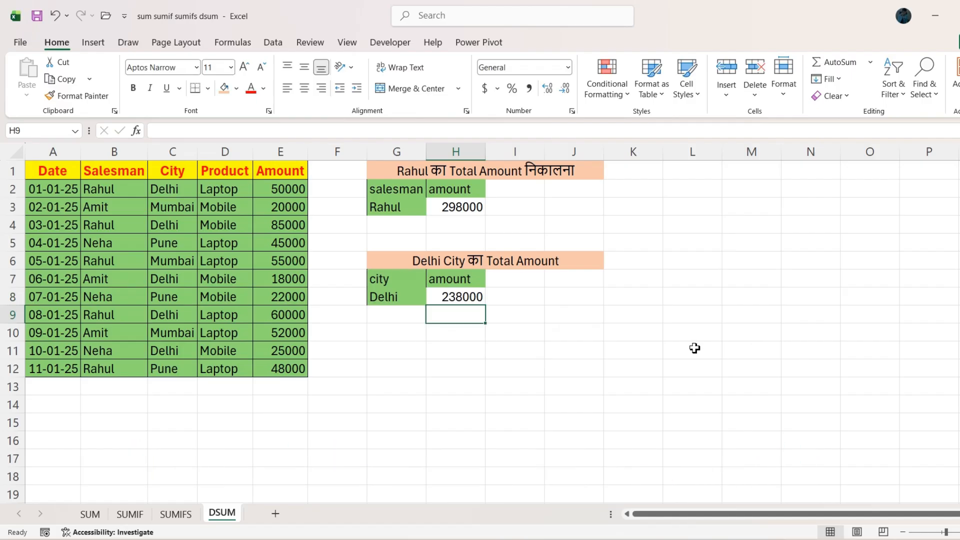